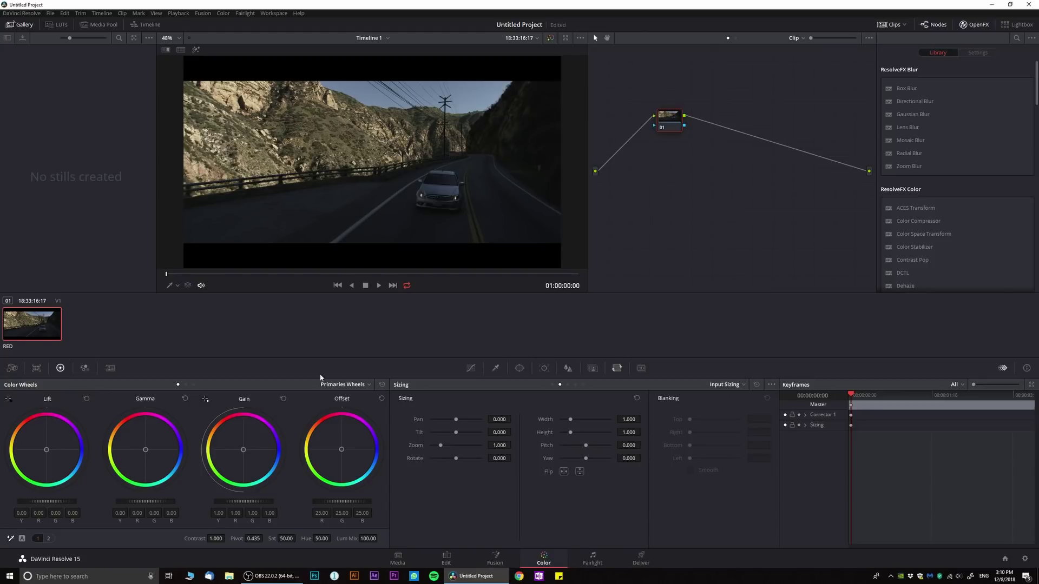
- Preview the clip, show the Tracker palette, and add serial node 02 after node 01
drag(212, 274, 290, 284)
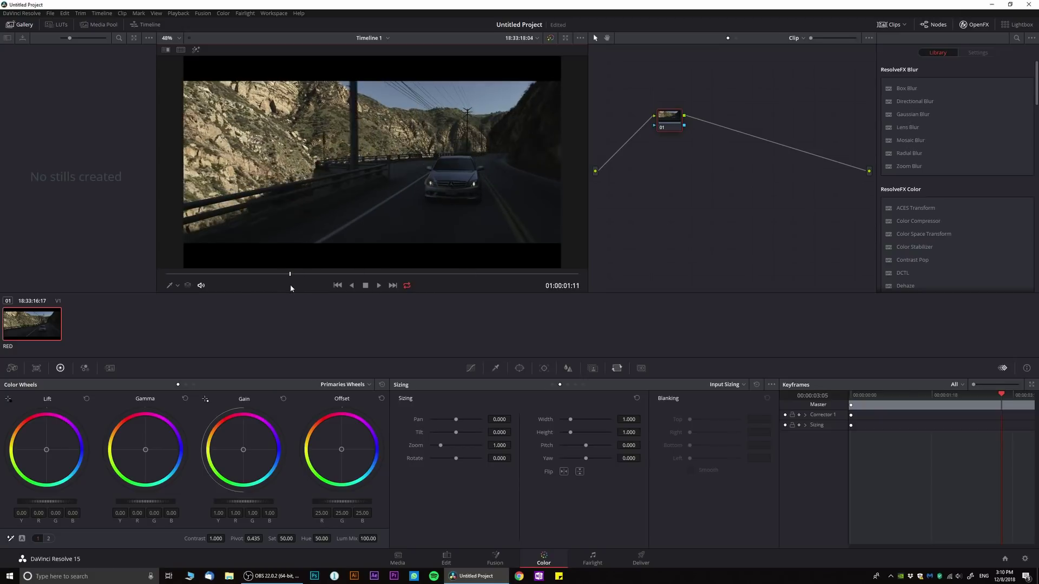
click(544, 368)
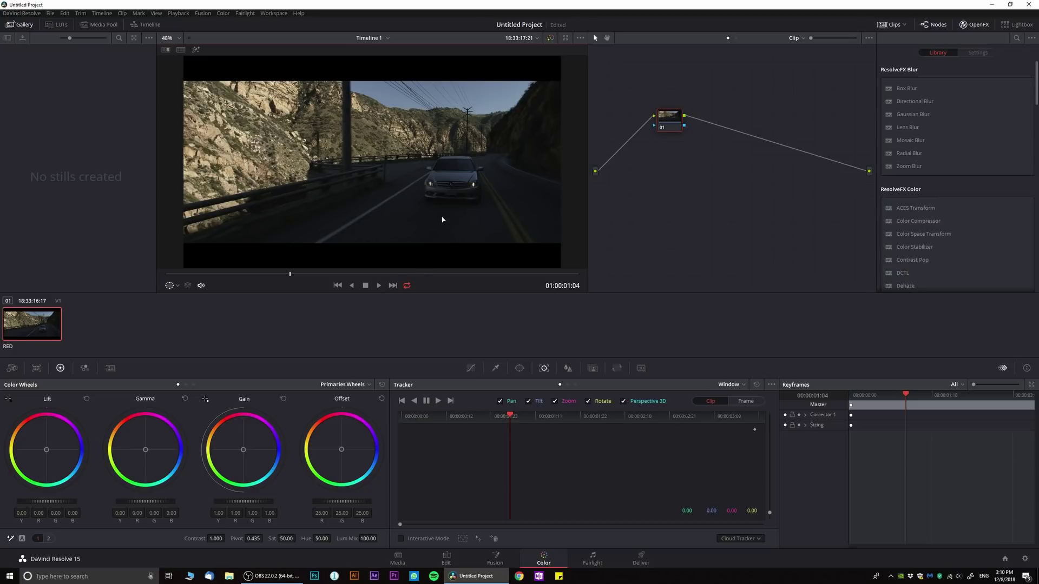
key(alt+s)
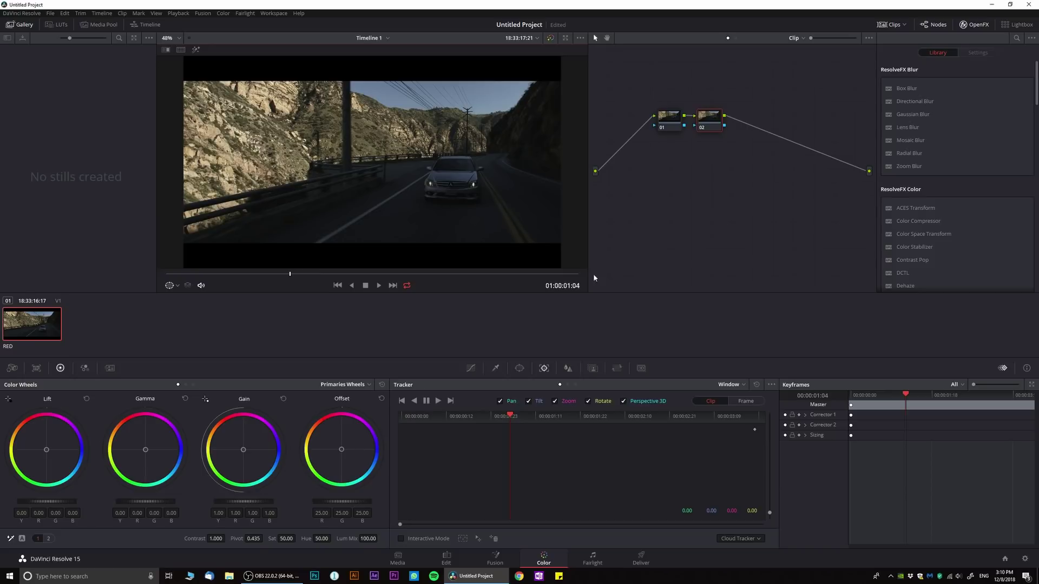
- Add parallel node 04 beside node 02 and stack the two nodes vertically
drag(709, 125, 714, 124)
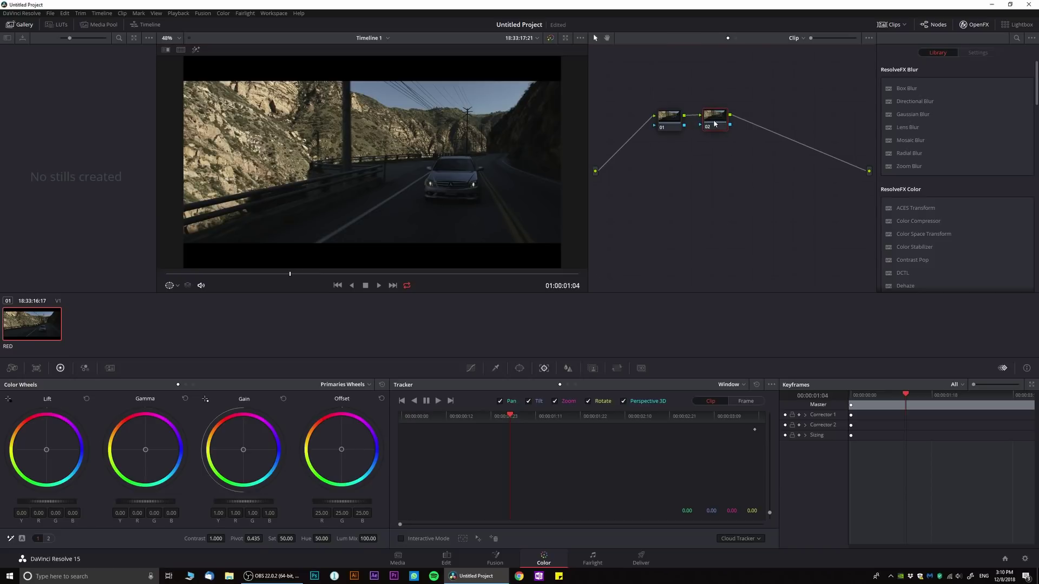
key(alt+p)
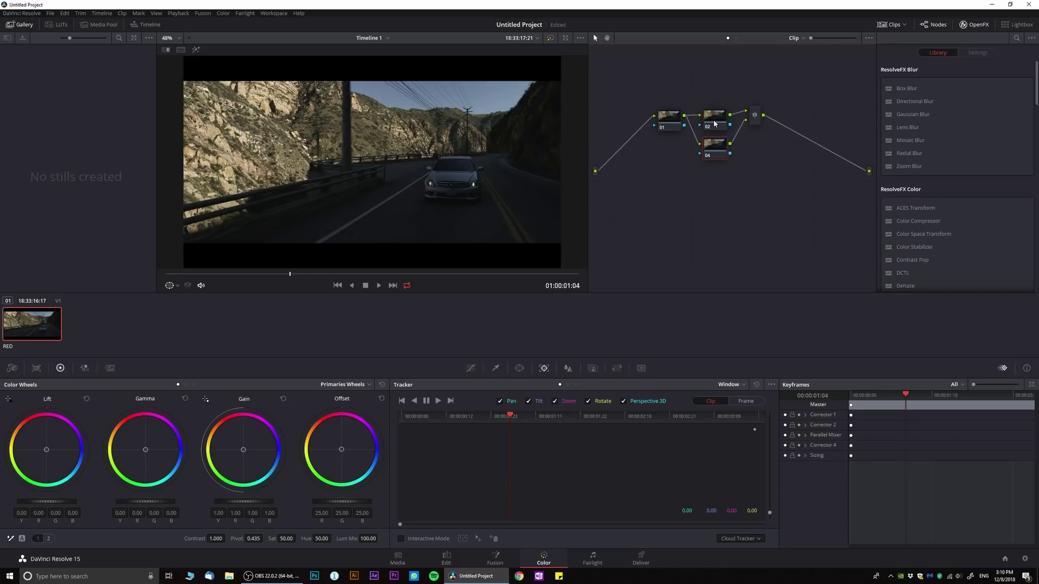
drag(714, 123, 713, 104)
drag(711, 148, 710, 141)
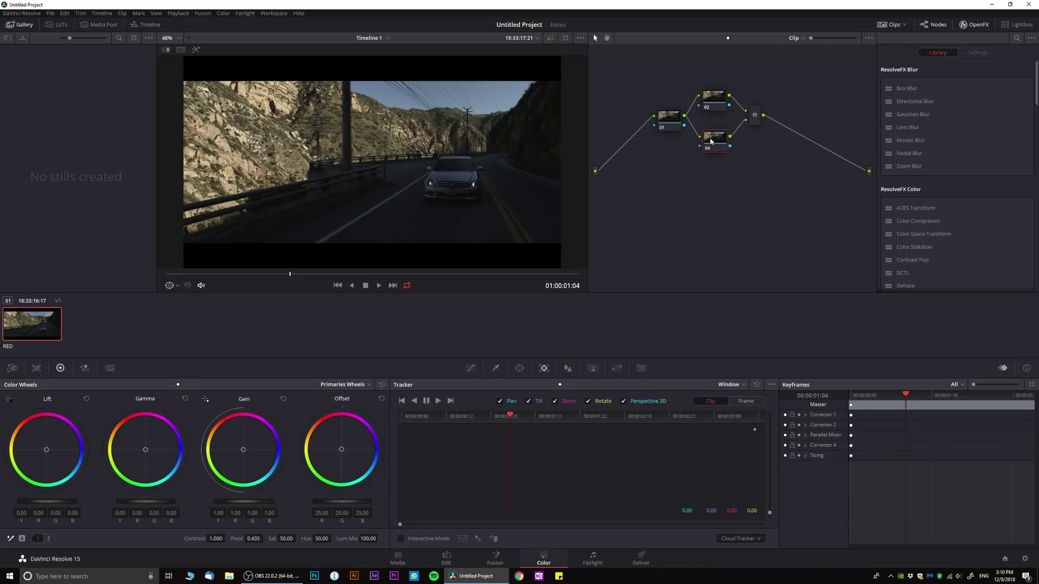
- Label node 04 'right' and node 02 'left', then select the left node
right_click(713, 97)
key(Escape)
right_click(714, 139)
click(734, 155)
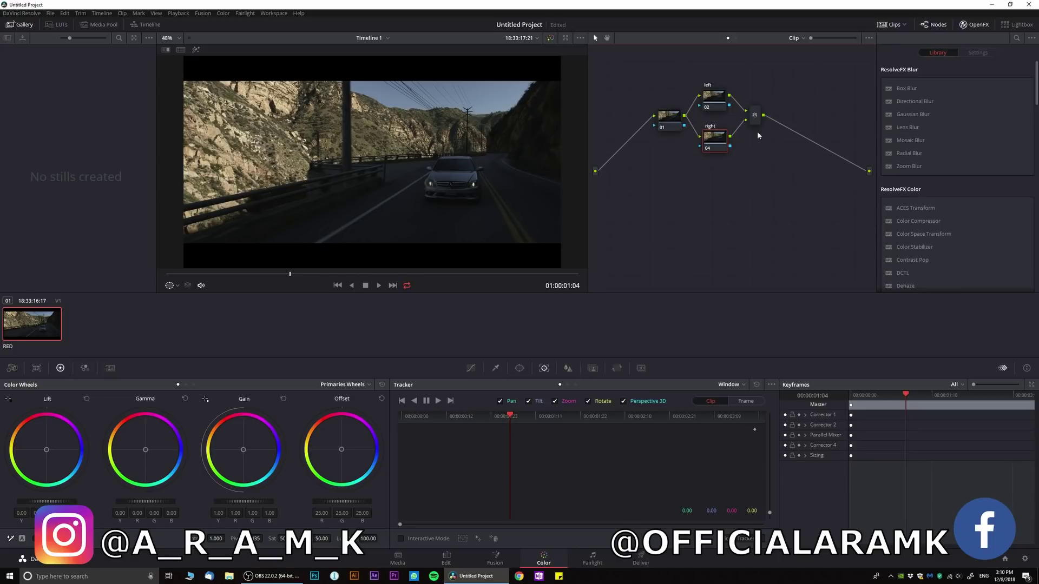
click(713, 97)
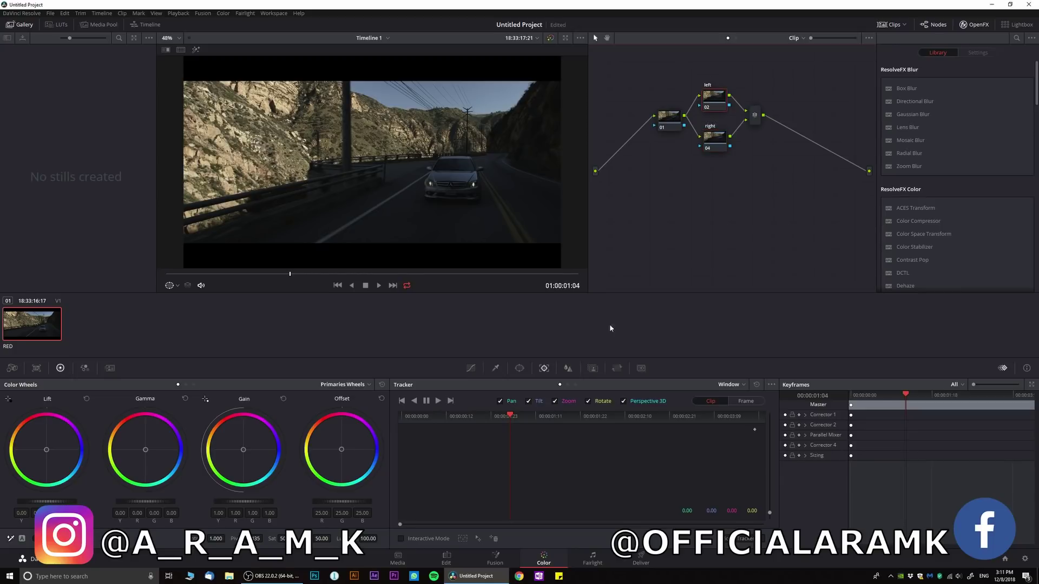
click(730, 384)
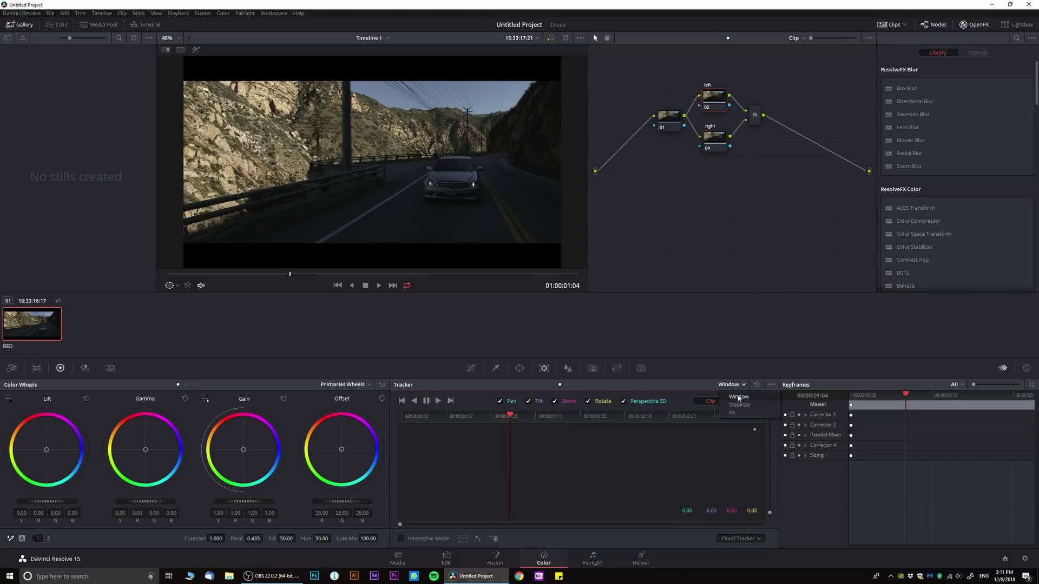
- Switch the tracker to FX mode and place a tracker point on the car's left headlight
click(733, 407)
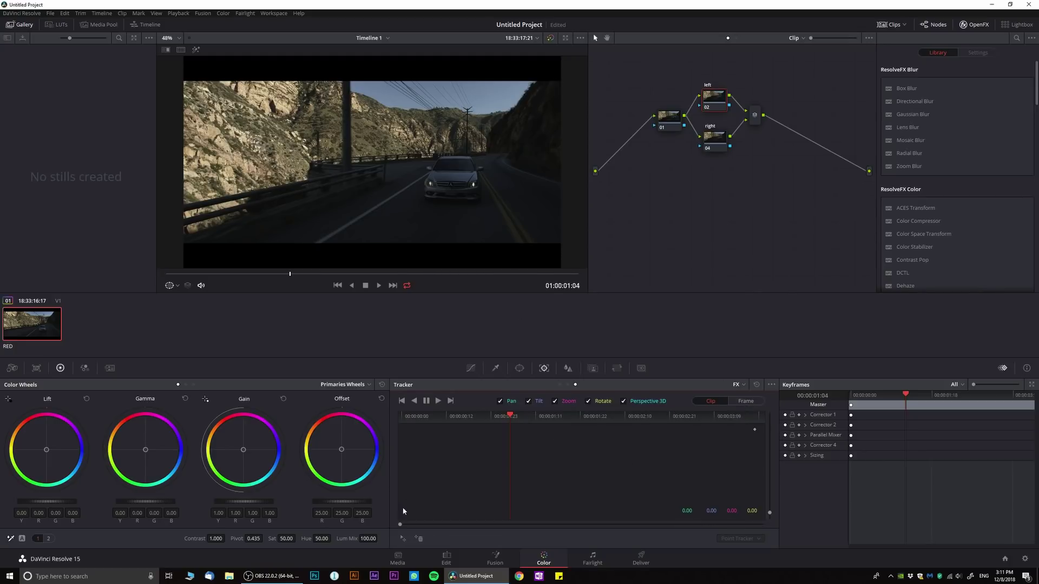
click(402, 538)
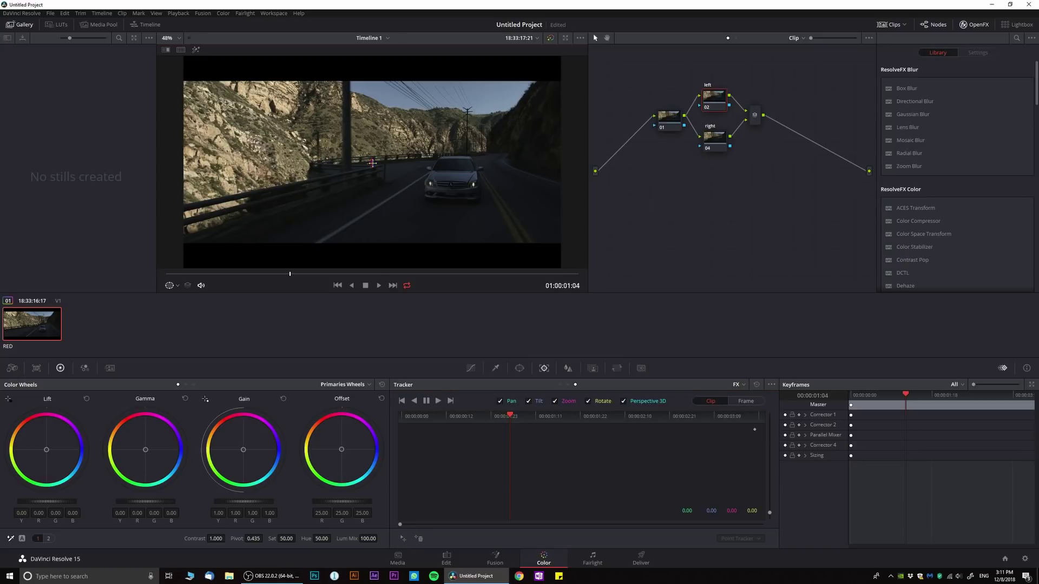
drag(370, 163, 427, 184)
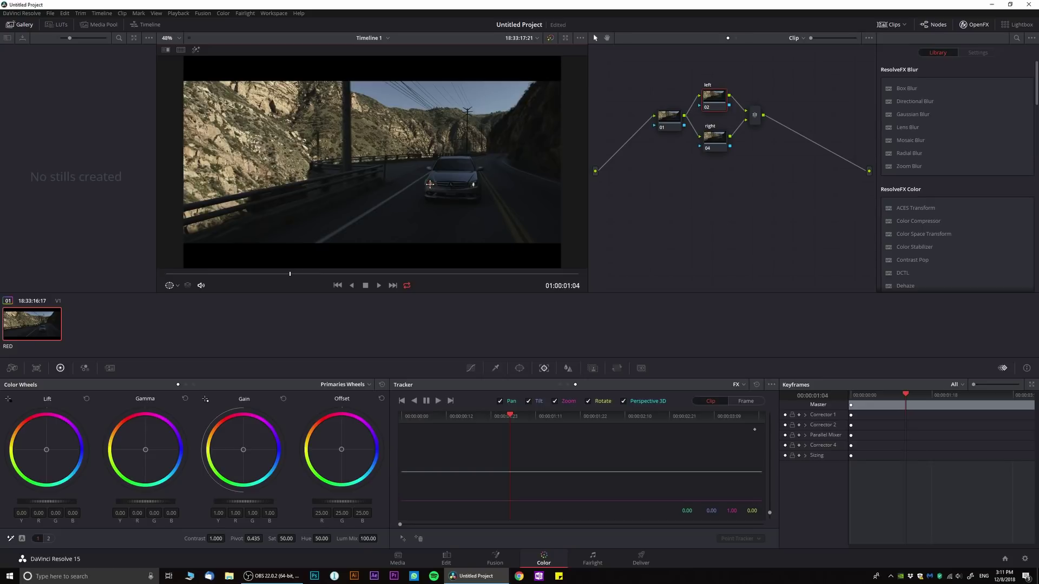
scroll(430, 184, up, 5)
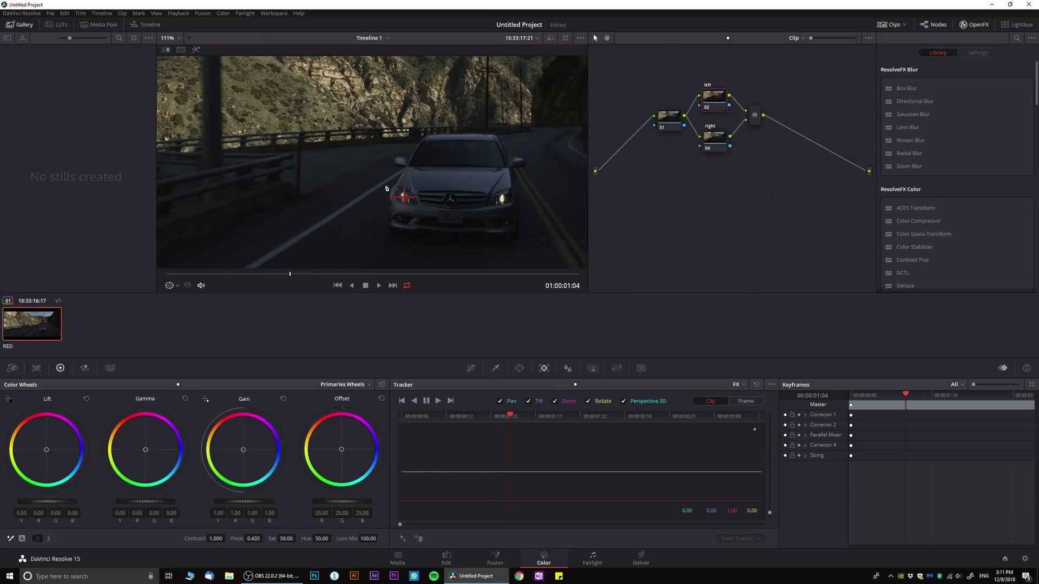
scroll(387, 188, down, 5)
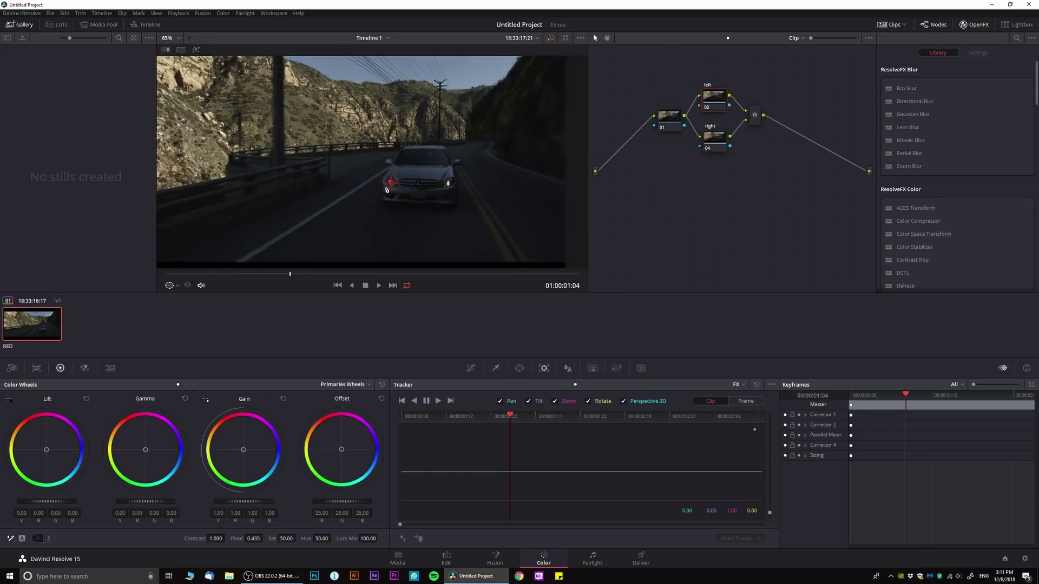
- Track the point forward and in reverse, then review the motion at 01:00:01:16
click(438, 401)
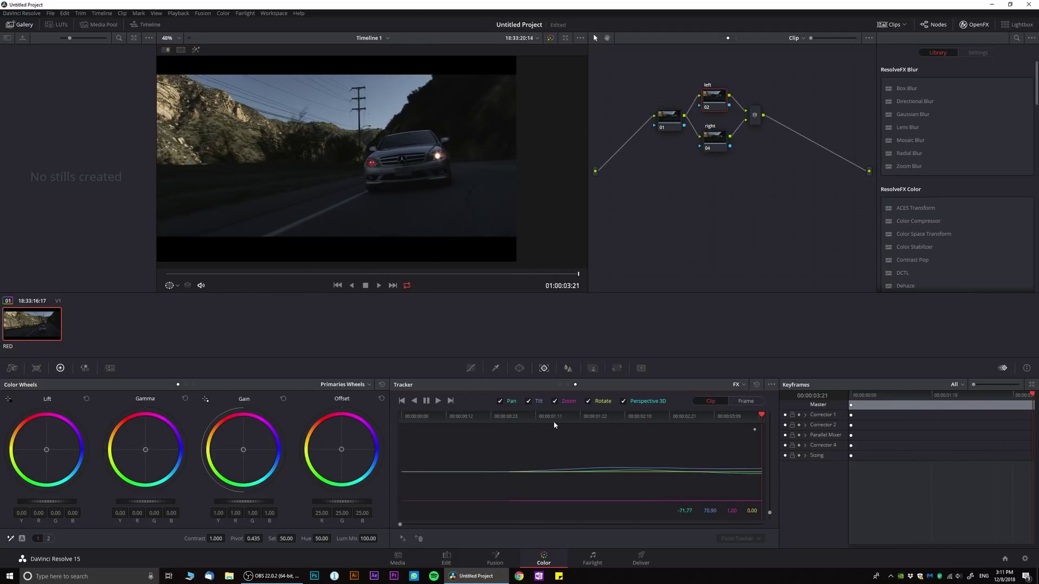
click(414, 401)
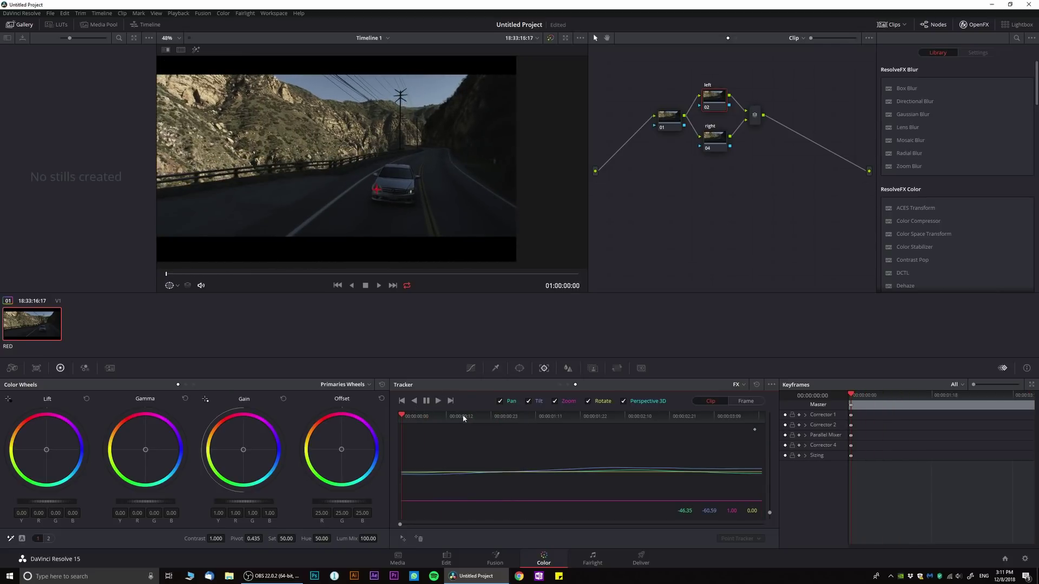
drag(469, 416, 403, 417)
click(556, 418)
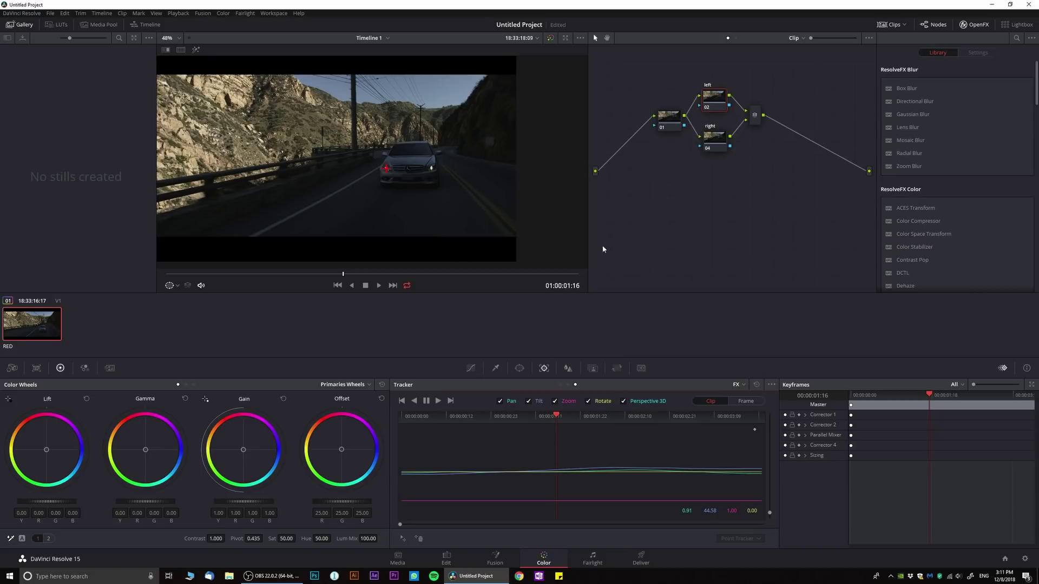
click(982, 27)
- Apply Lens Flare to the left node and move its source onto the left headlight
click(977, 26)
scroll(952, 216, down, 5)
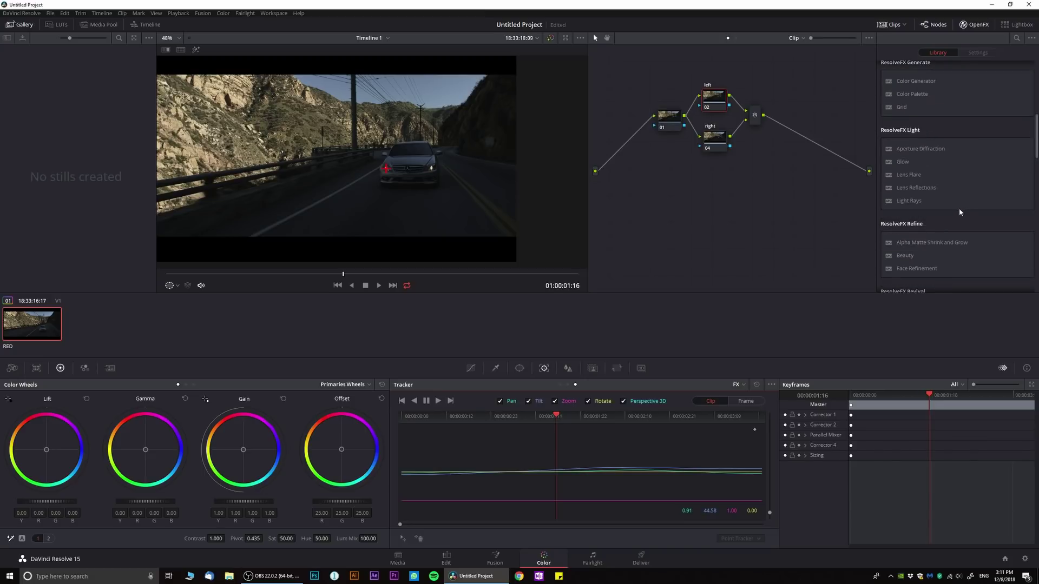
scroll(965, 196, up, 2)
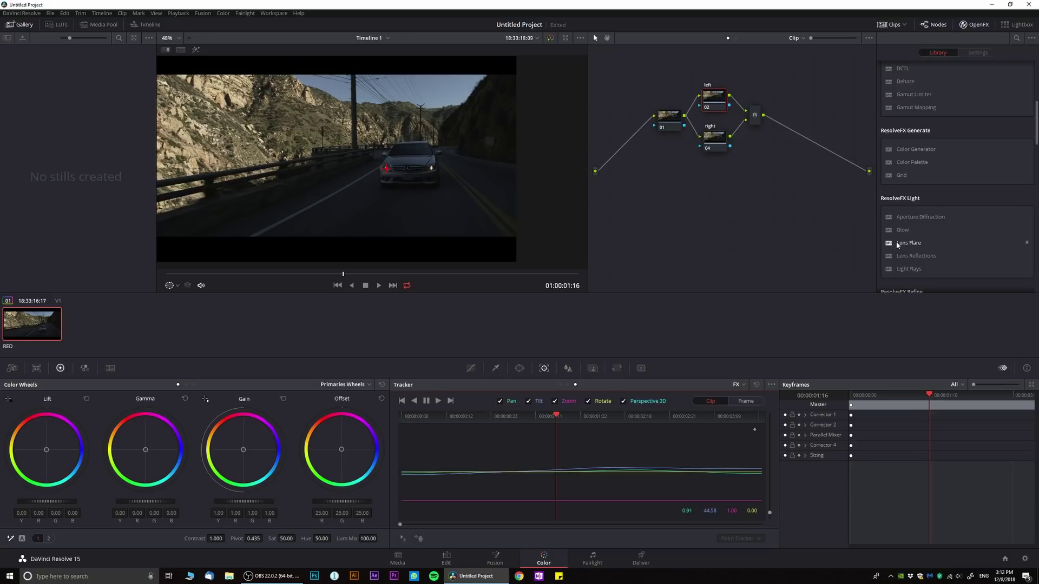
drag(895, 244, 712, 96)
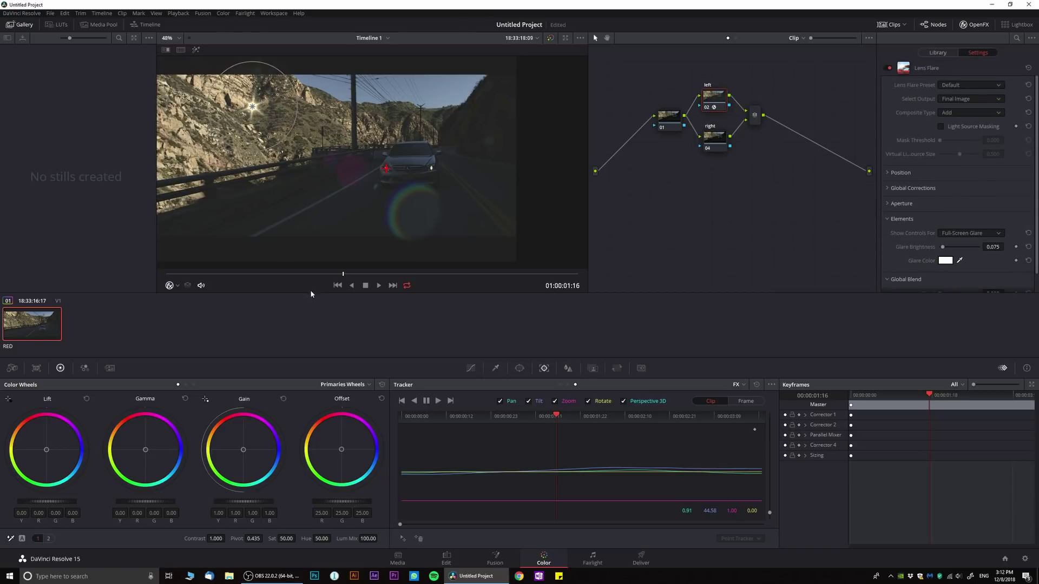
drag(323, 274, 281, 286)
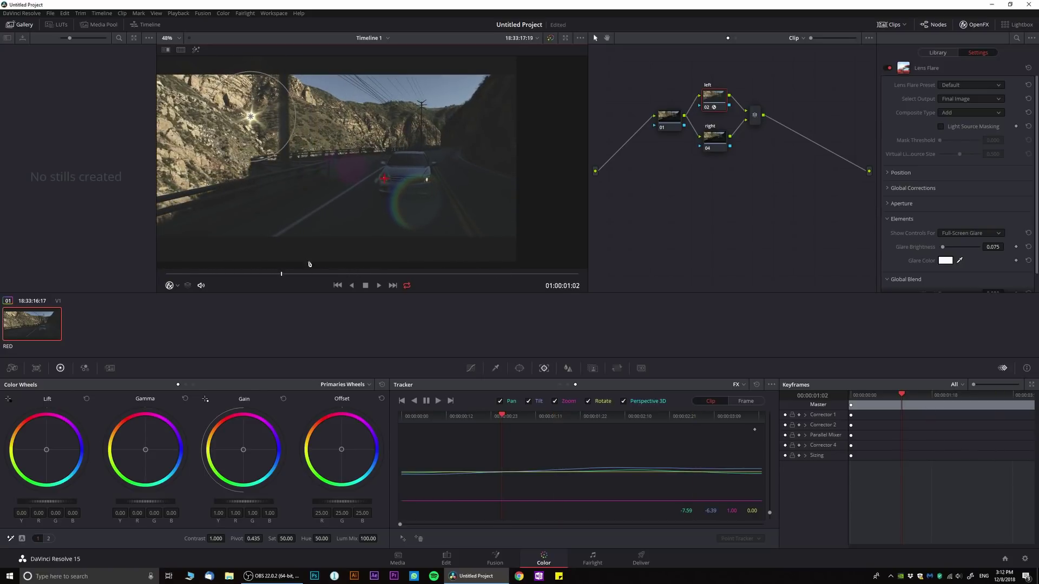
drag(262, 124, 384, 189)
- Set the left flare's Global Scaling to 0.153 and scrub to confirm it follows the headlight
scroll(384, 189, up, 2)
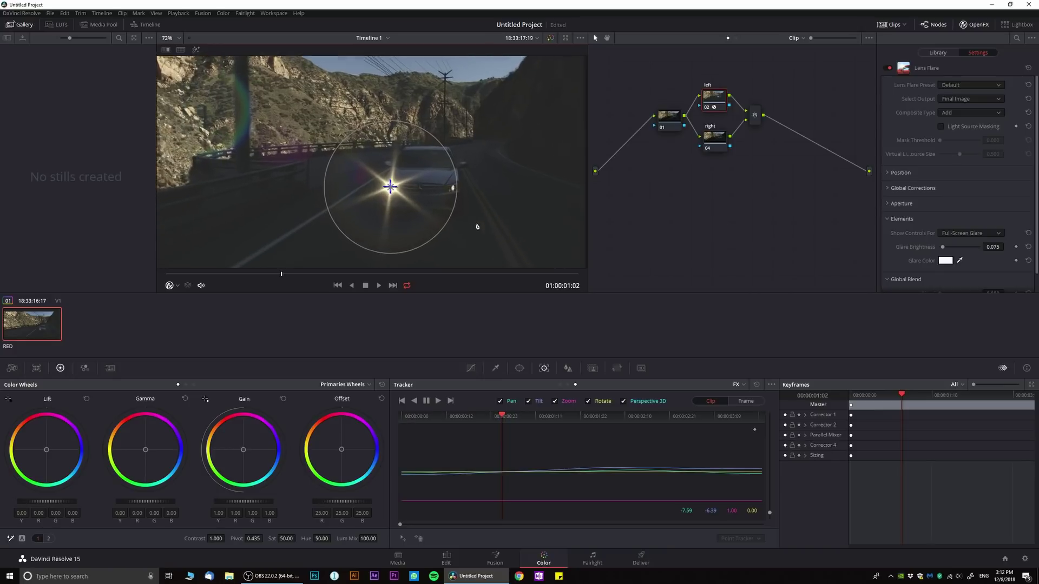
click(965, 86)
click(966, 130)
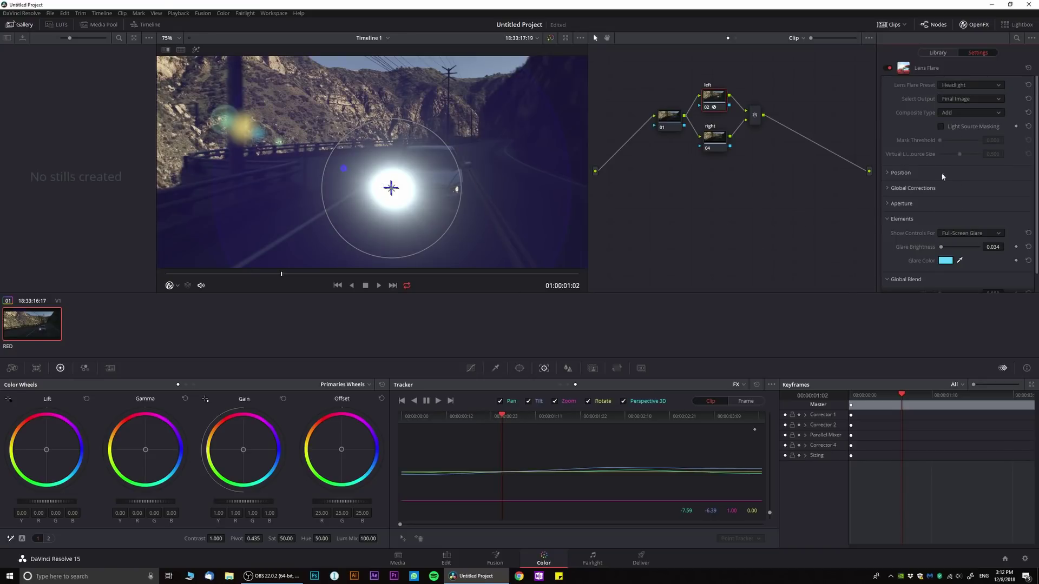
click(887, 188)
scroll(919, 194, down, 1)
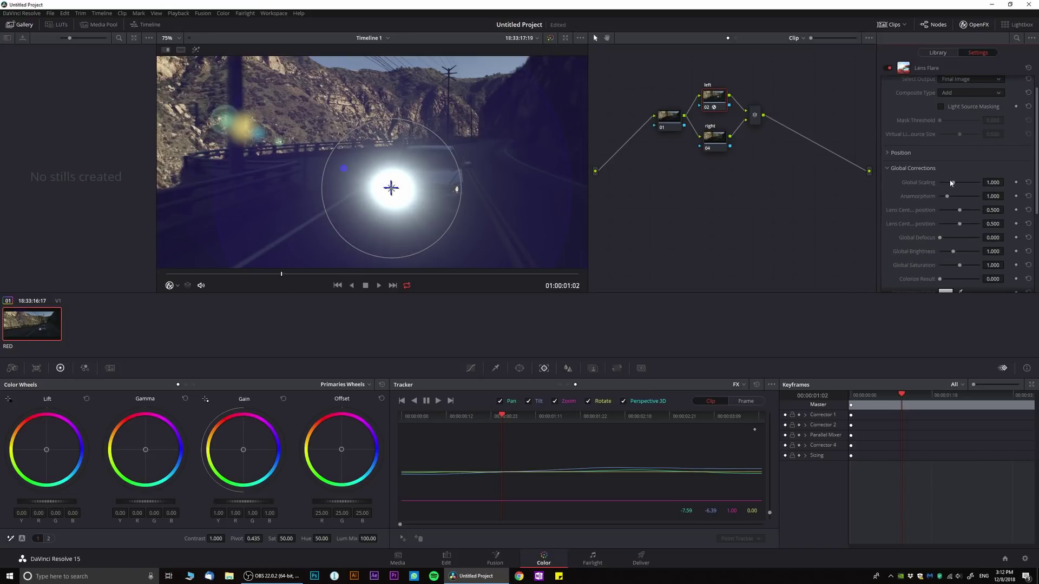
drag(951, 183, 941, 185)
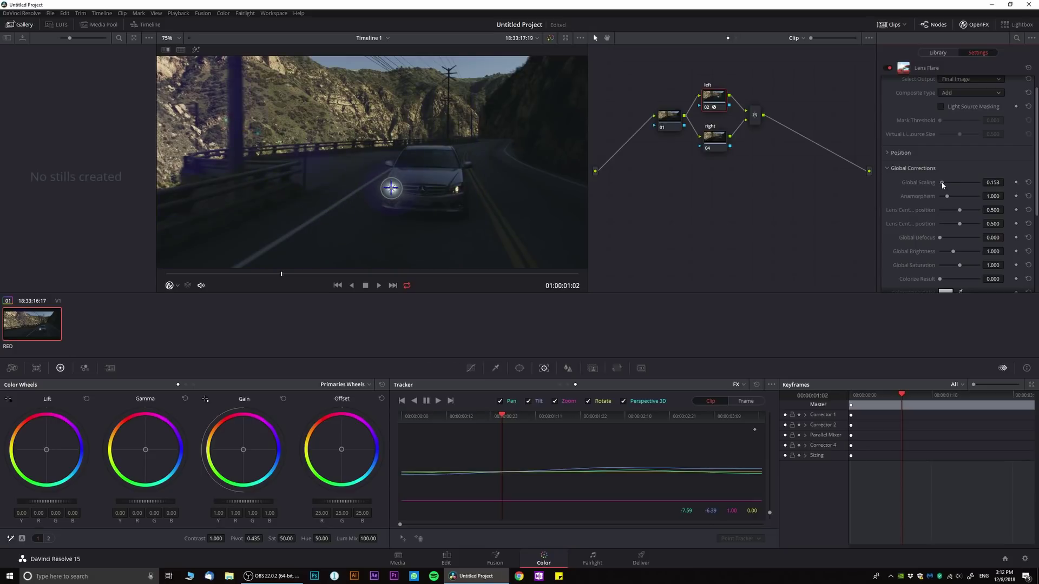
drag(249, 271, 211, 274)
click(710, 140)
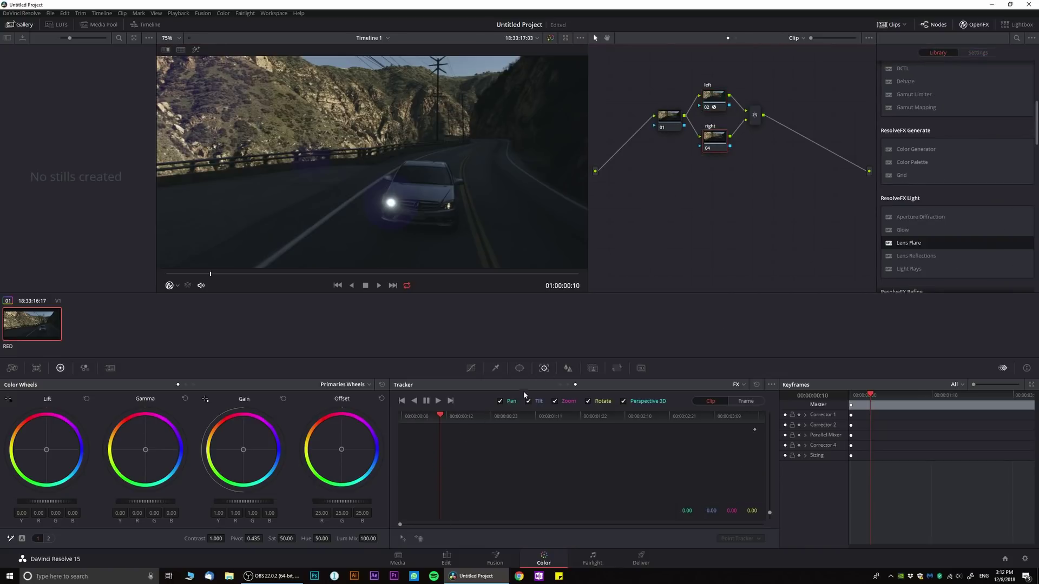
- Track a point on the right headlight forward and in reverse, then add Lens Flare to the right node
click(402, 539)
click(303, 154)
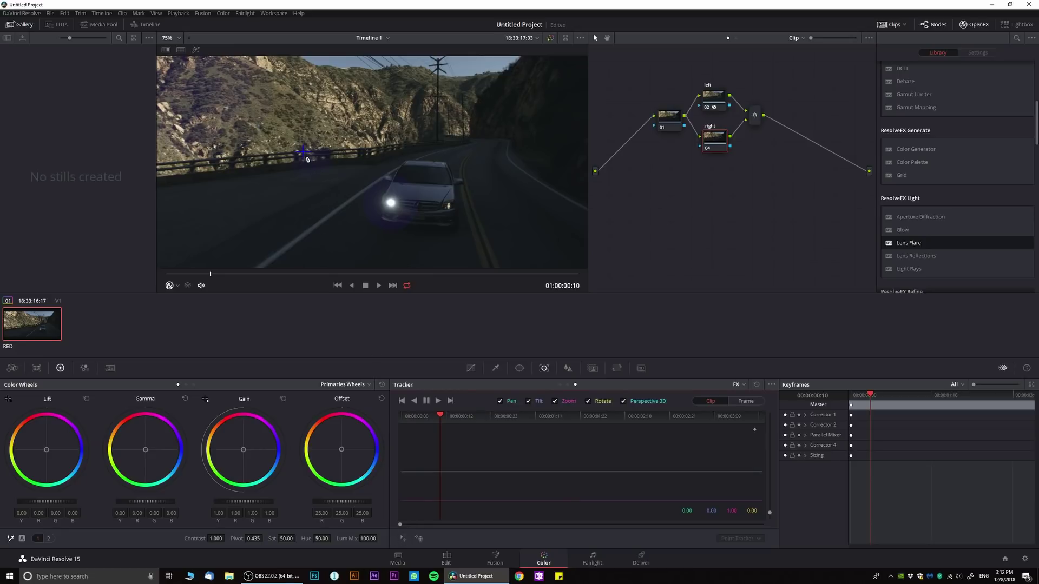
drag(302, 152, 448, 206)
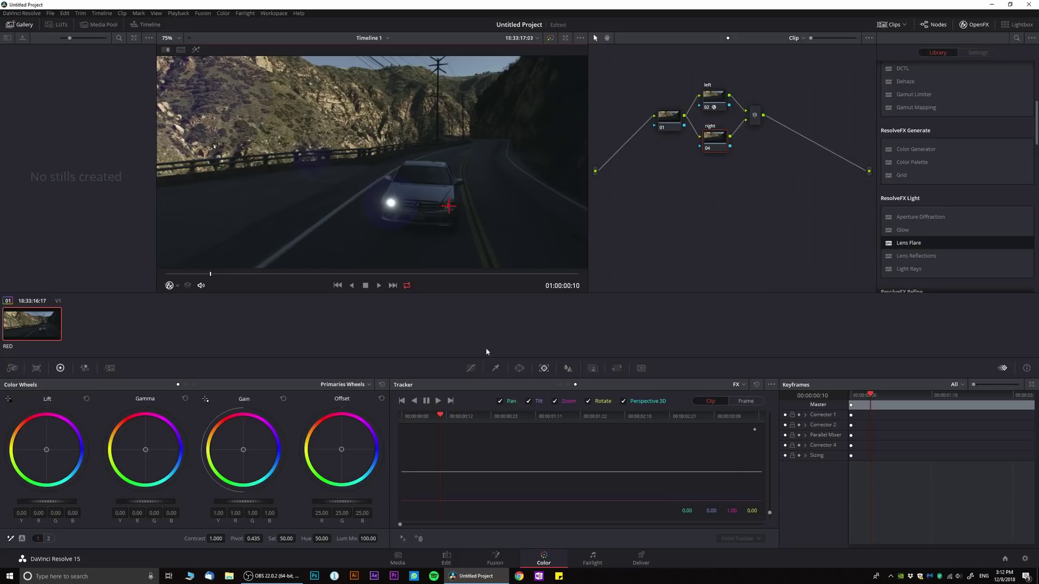
click(438, 401)
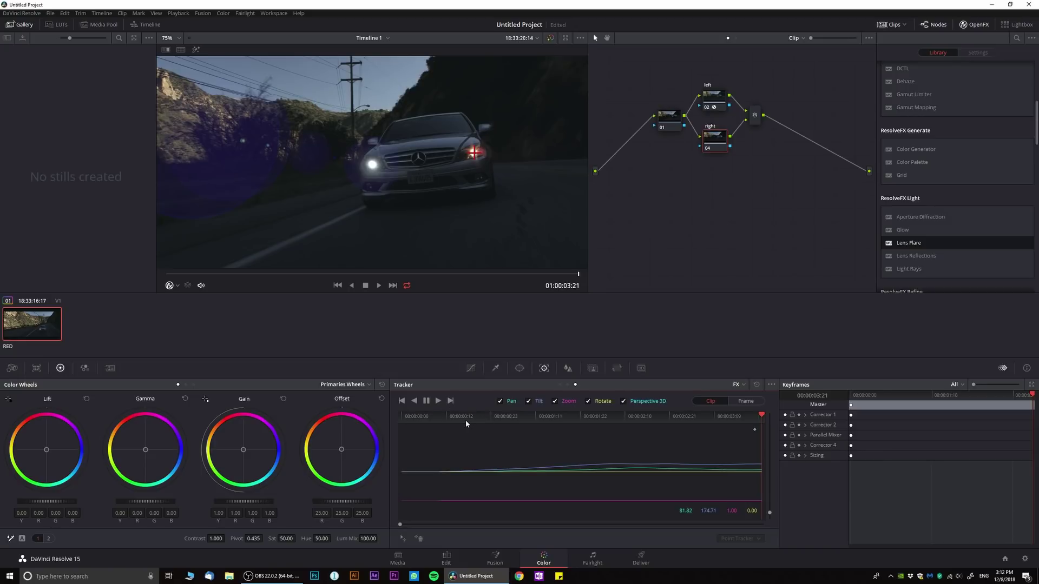
click(414, 401)
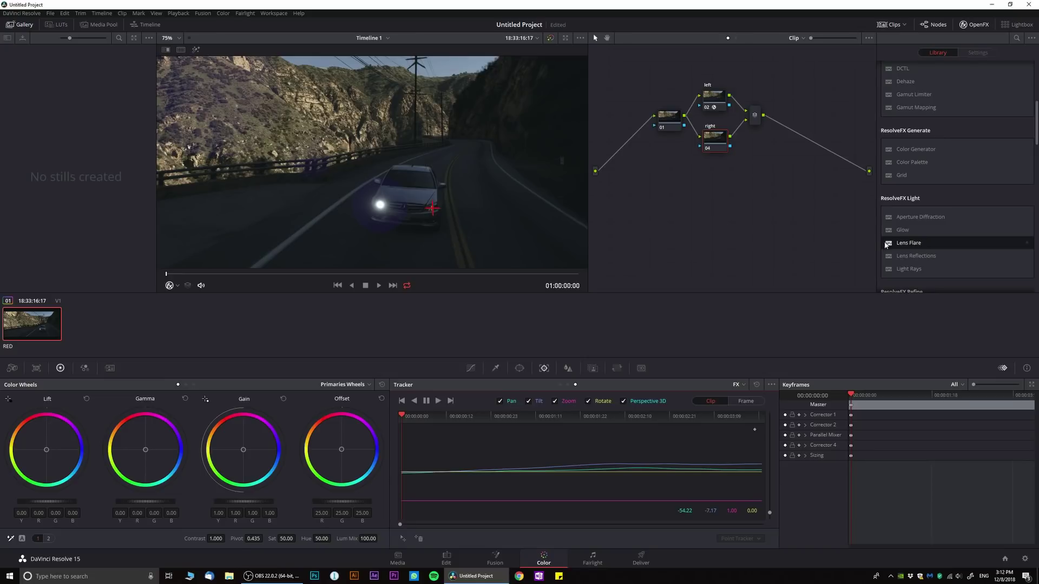
drag(885, 243, 715, 139)
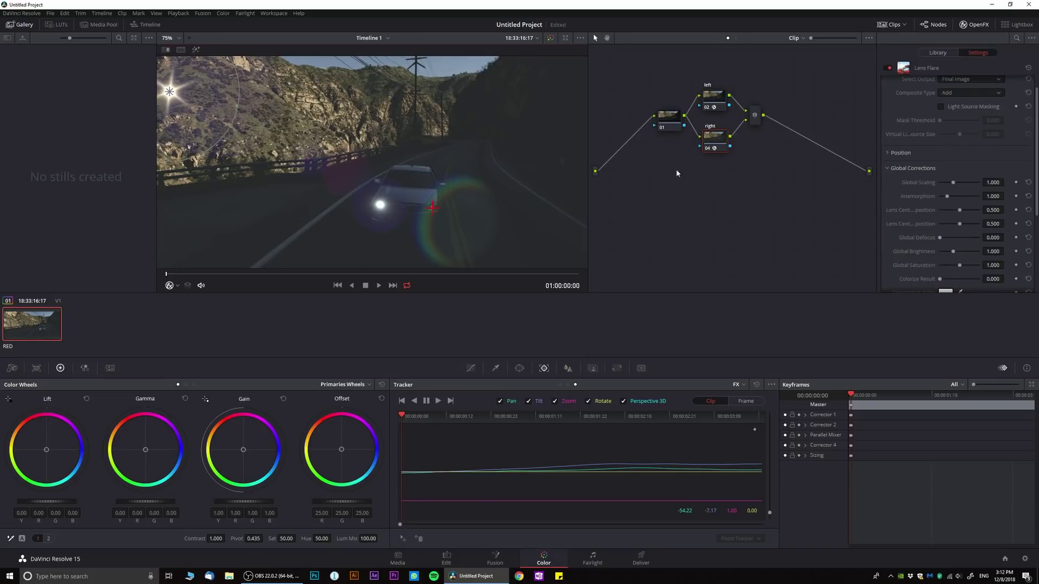
- Give the right flare Final Image output and the Headlight preset, moving its source toward frame centre
click(970, 81)
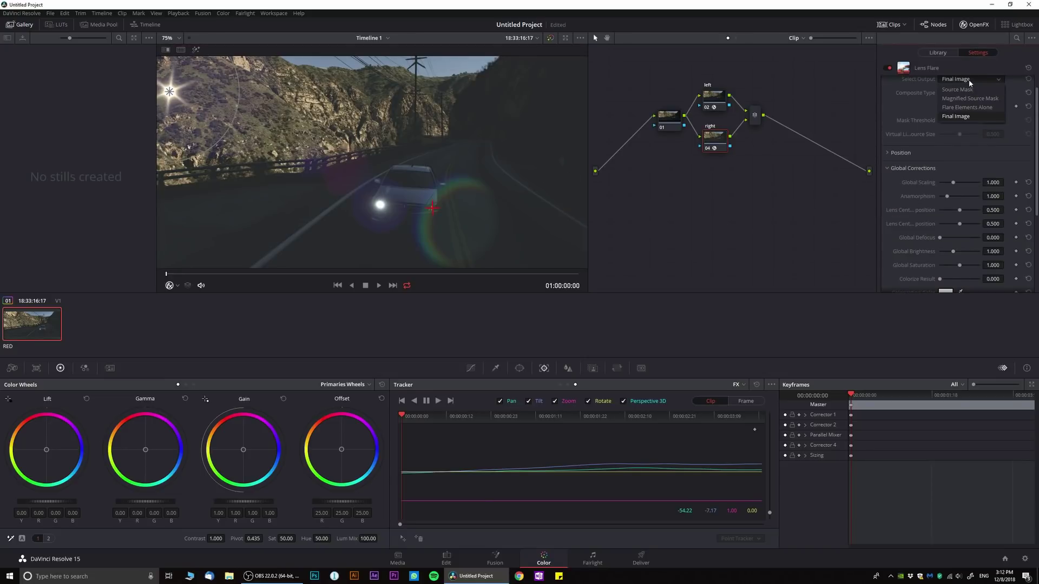
click(943, 97)
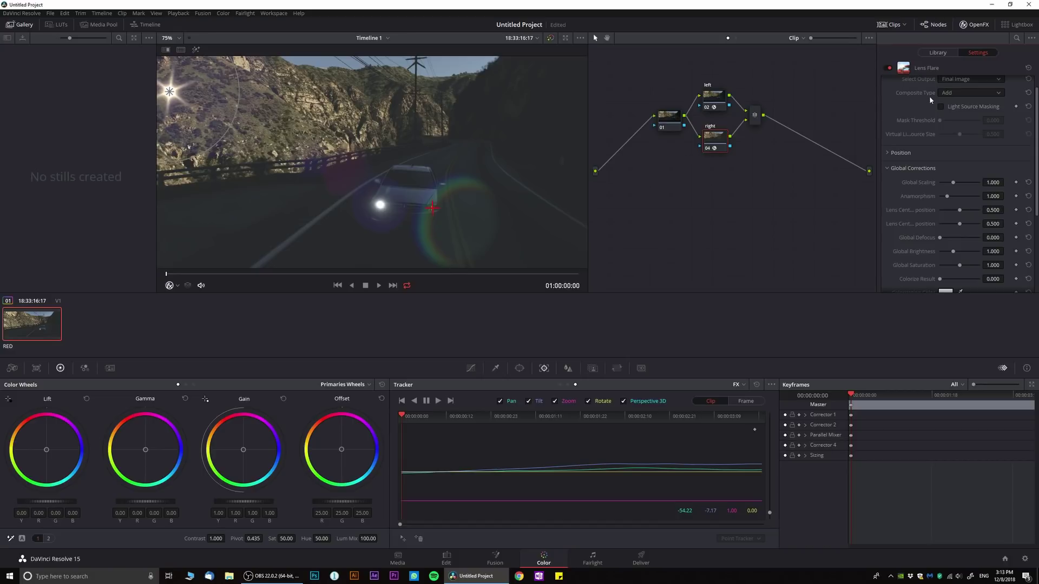
scroll(934, 131, up, 1)
click(951, 84)
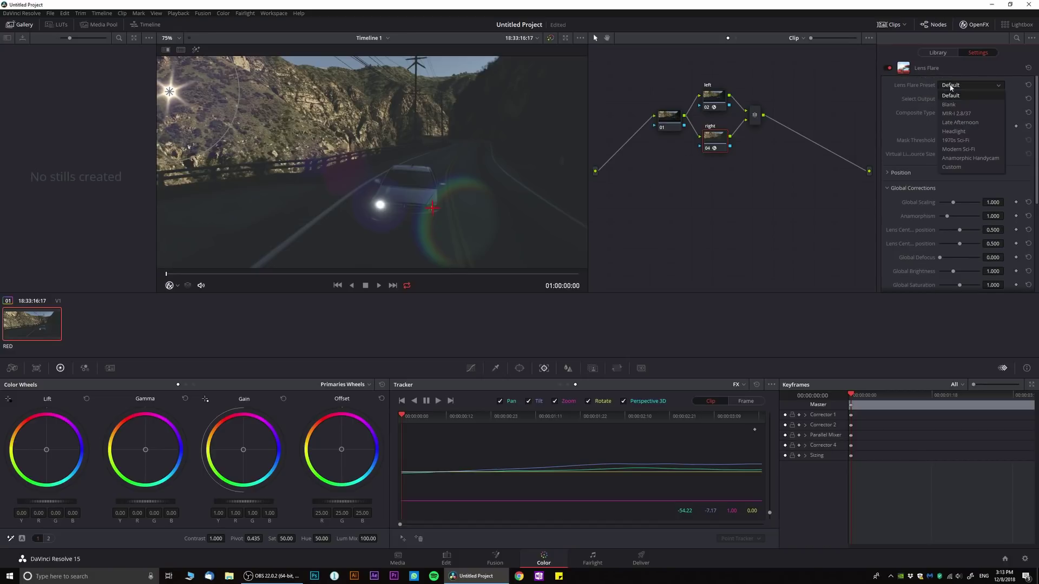
click(965, 132)
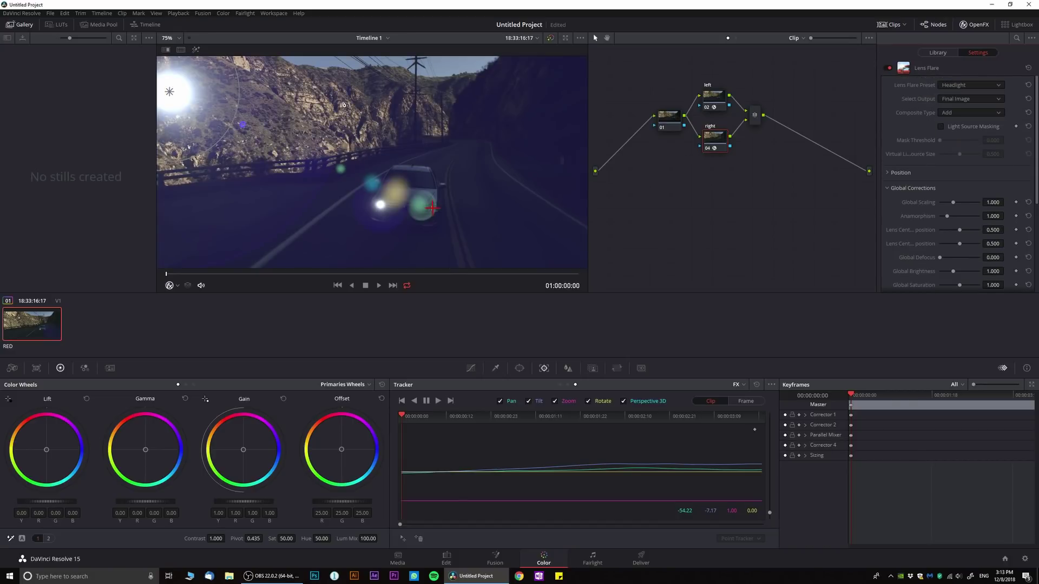
drag(169, 91, 433, 208)
click(714, 100)
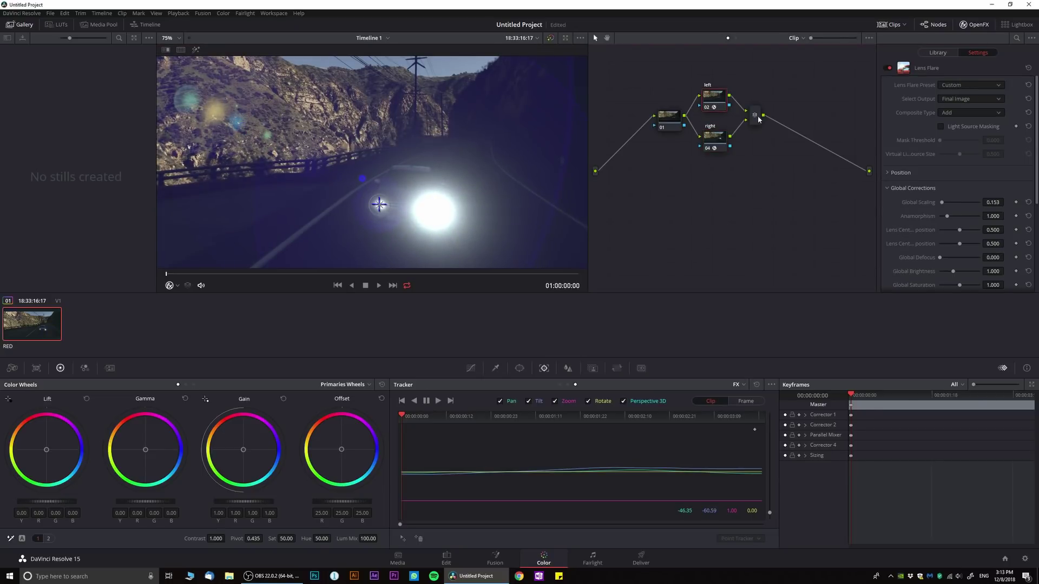
click(716, 138)
- Scale the right flare to 0.153, place it on the right headlight, play, and add a serial node after the mixer
click(993, 202)
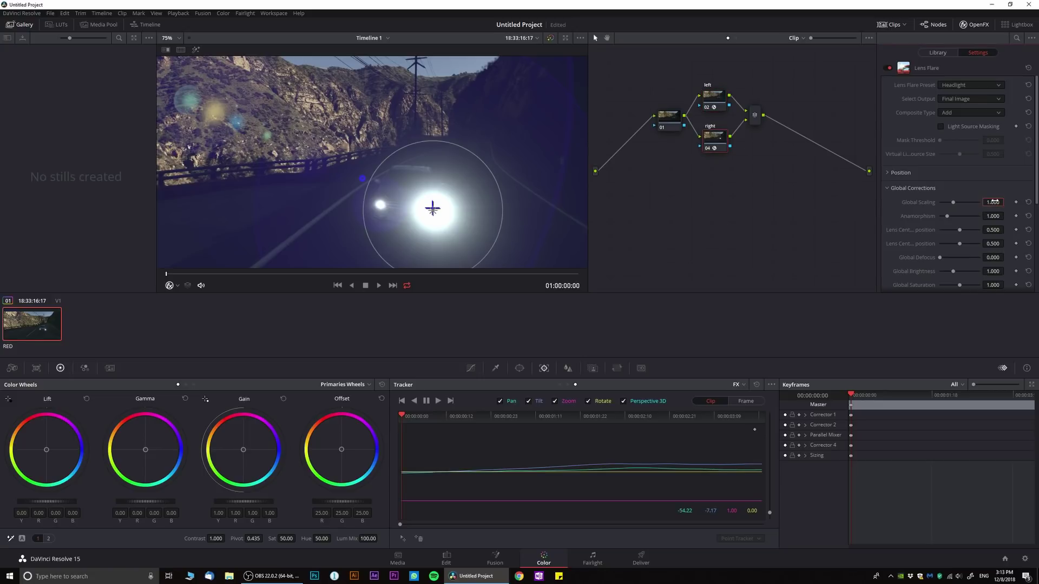
text(0.153)
key(Return)
scroll(481, 205, up, 4)
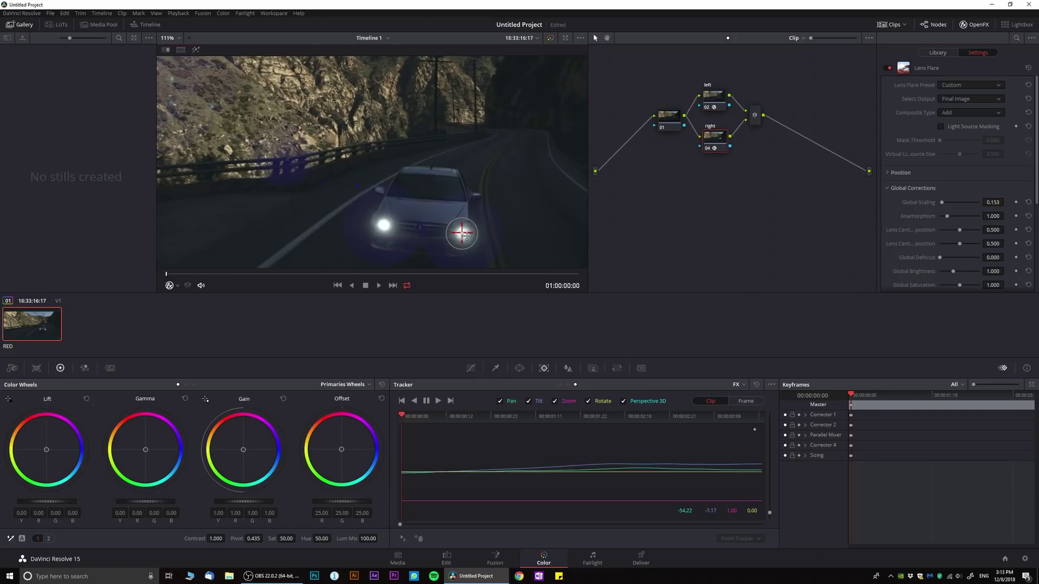
drag(466, 236, 495, 229)
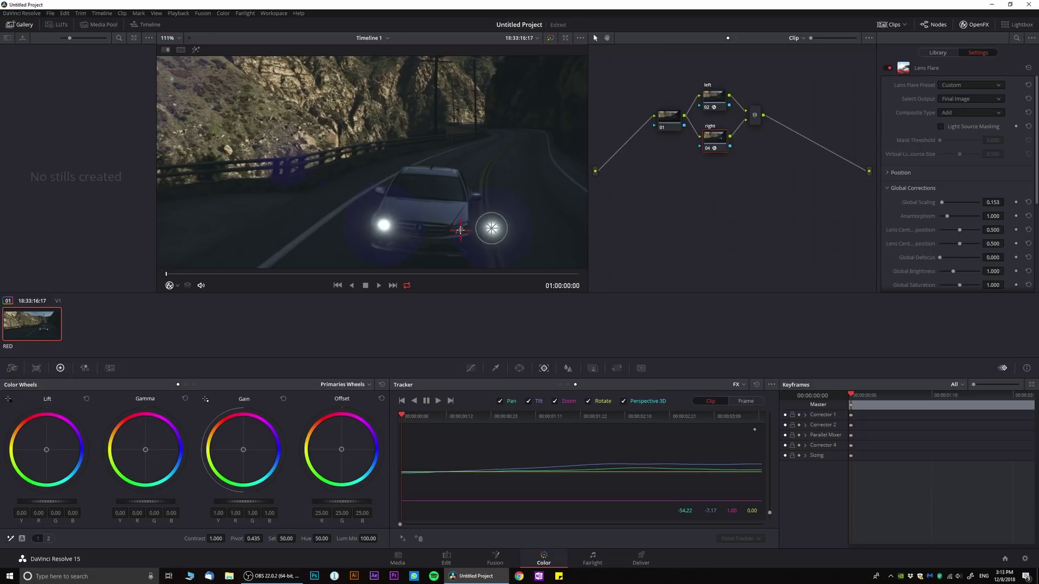
drag(491, 228, 460, 230)
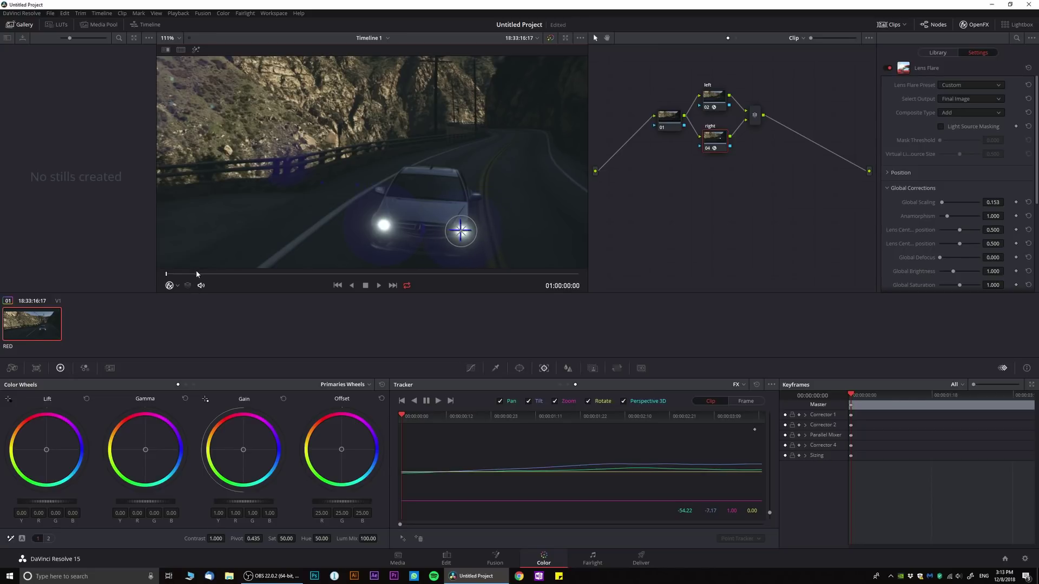
key(space)
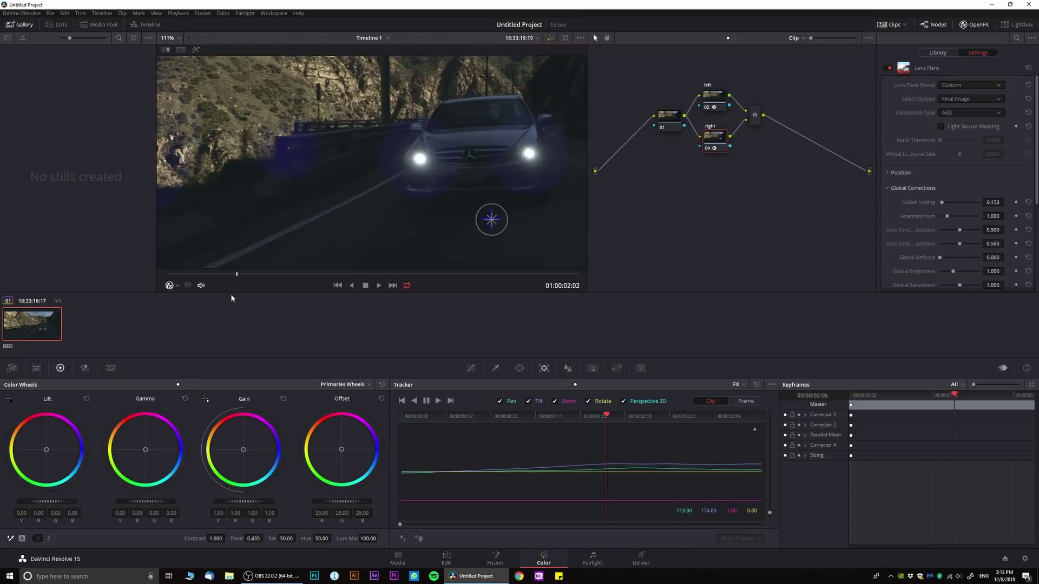
click(755, 115)
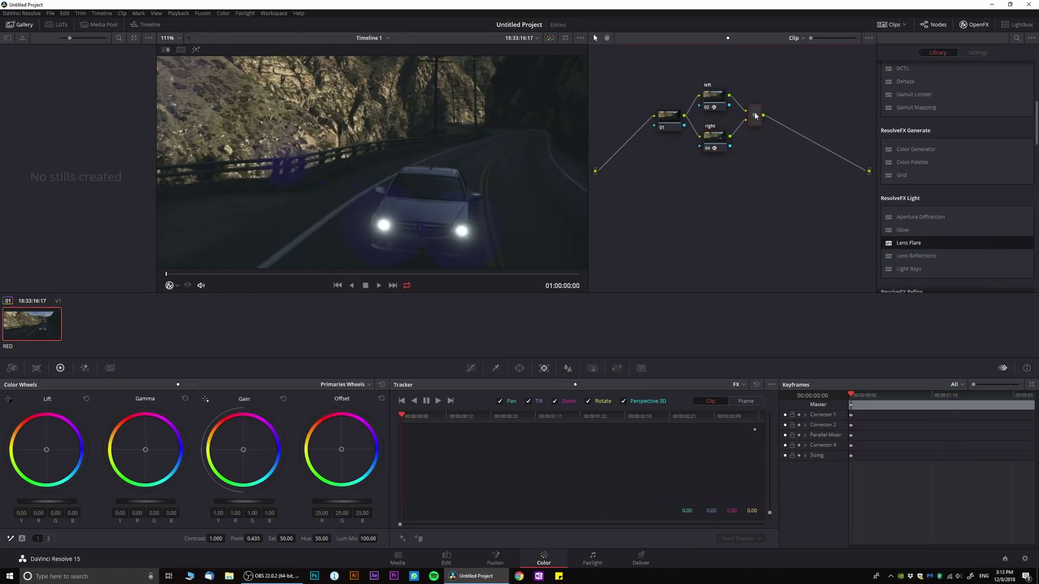
key(alt+s)
- Play the finished clip full-screen with both headlight flares following the car
click(971, 26)
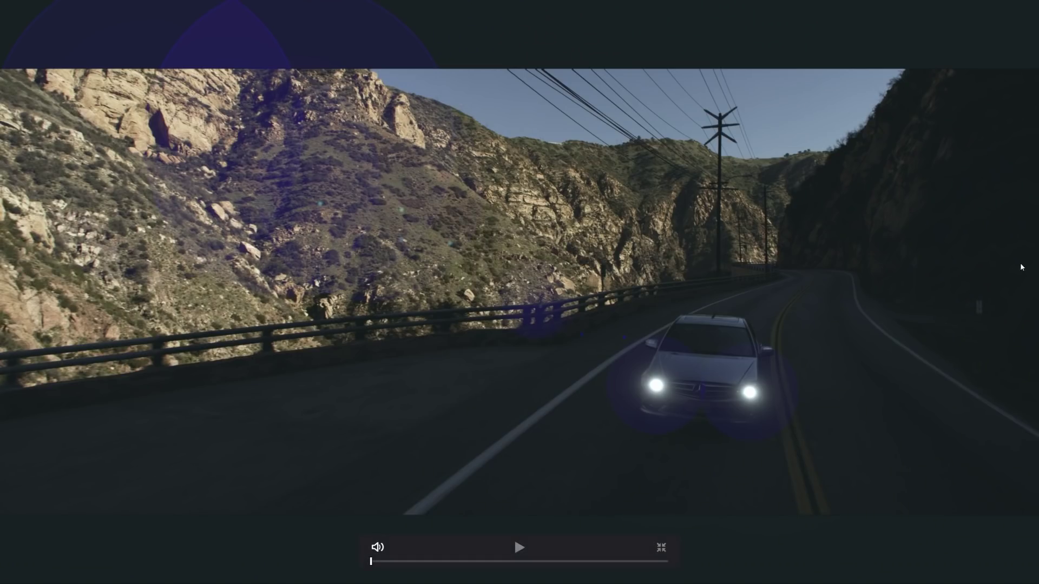
key(space)
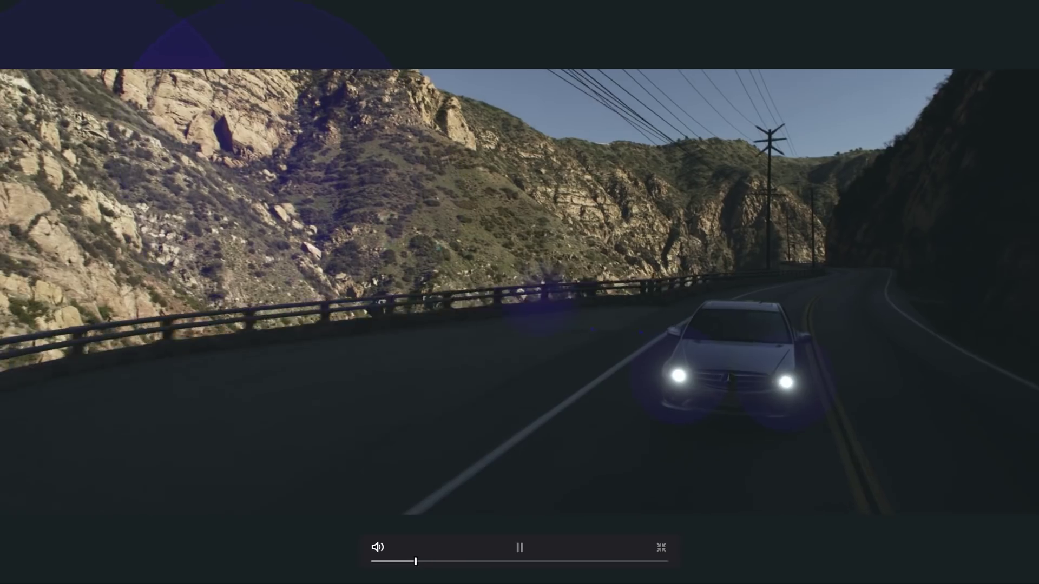